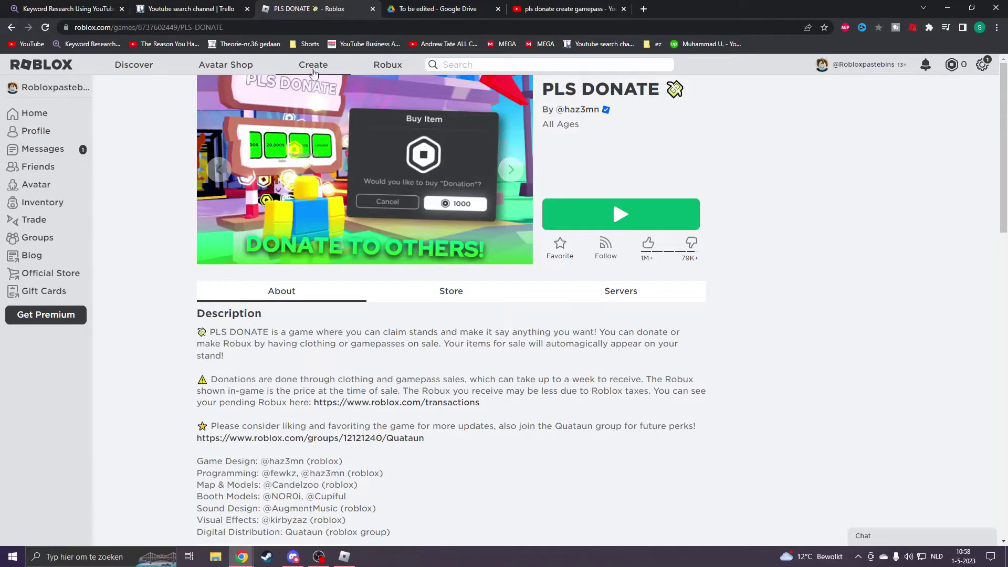
Step: Go from Creations to Robloxpastebins's Place passes under Associated Items and start a new pass
left_click(312, 65)
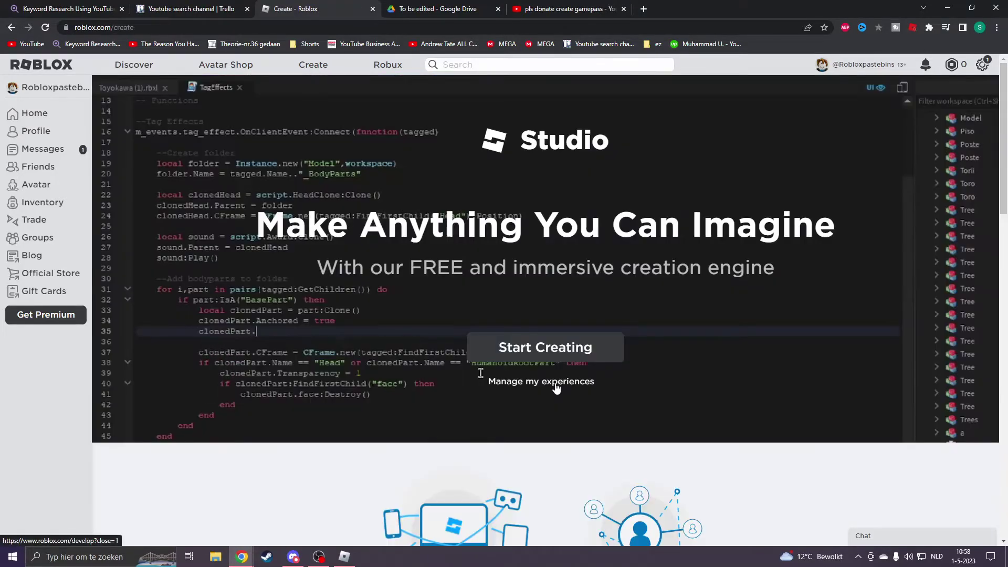
left_click(555, 383)
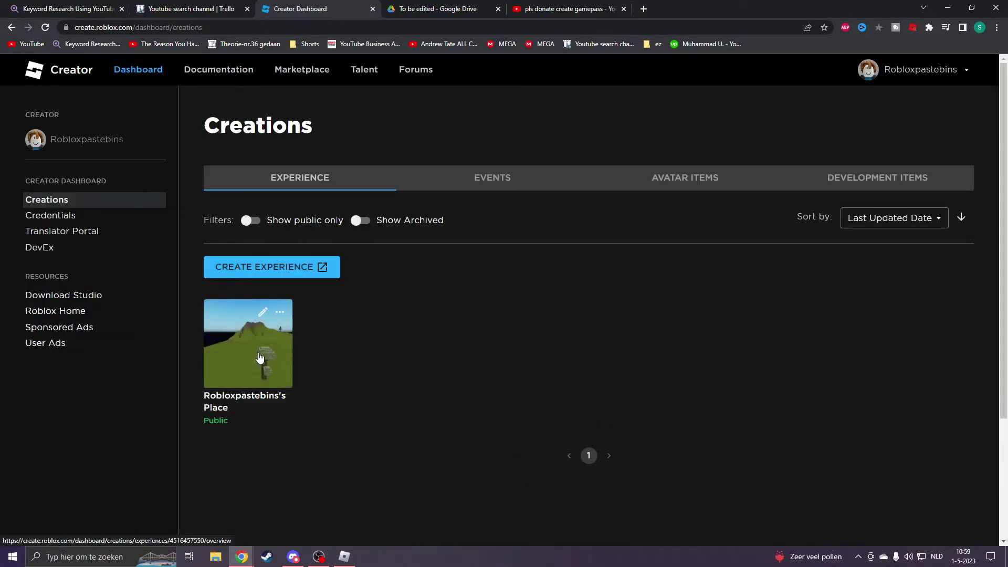
left_click(260, 358)
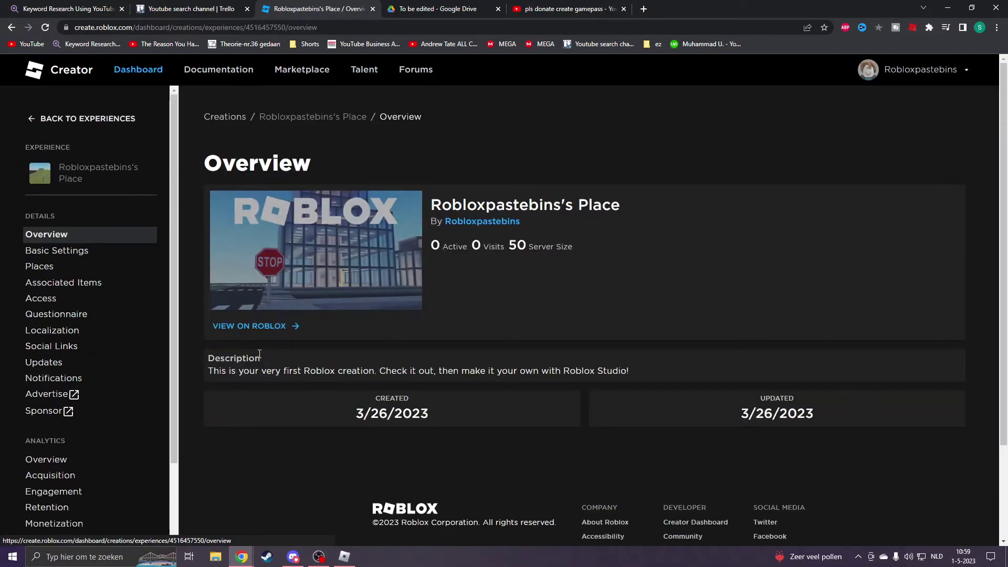
left_click(63, 282)
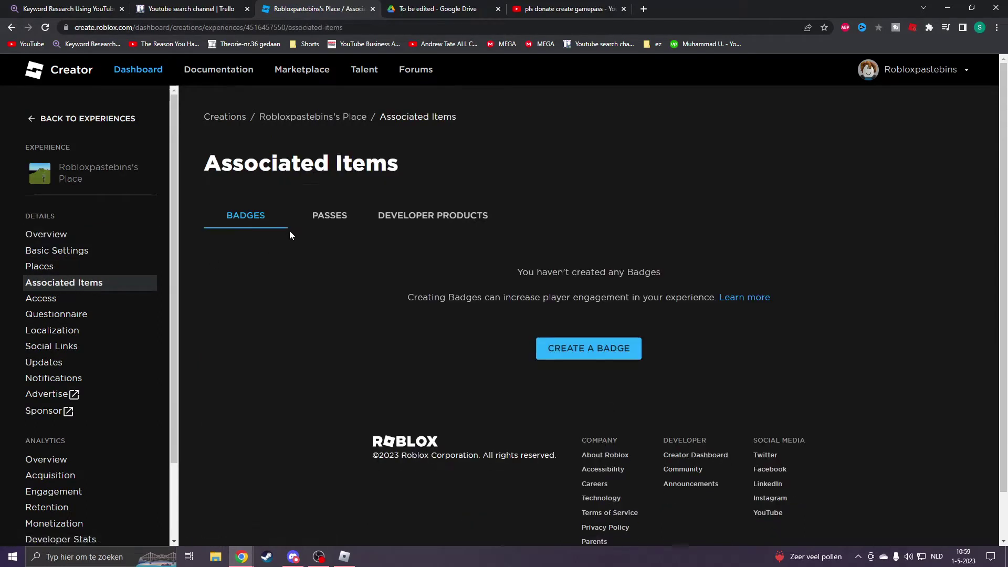
left_click(330, 215)
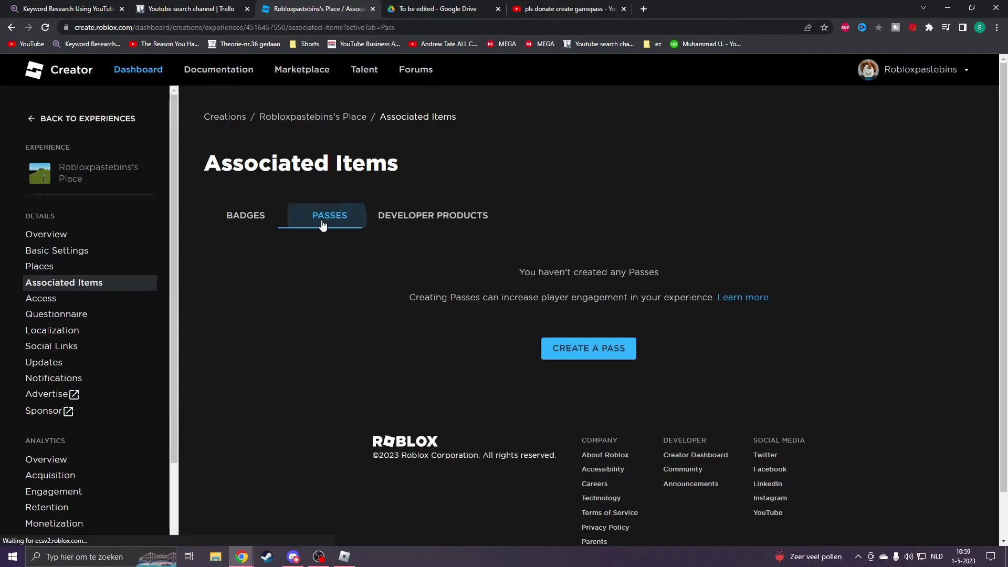
left_click(600, 353)
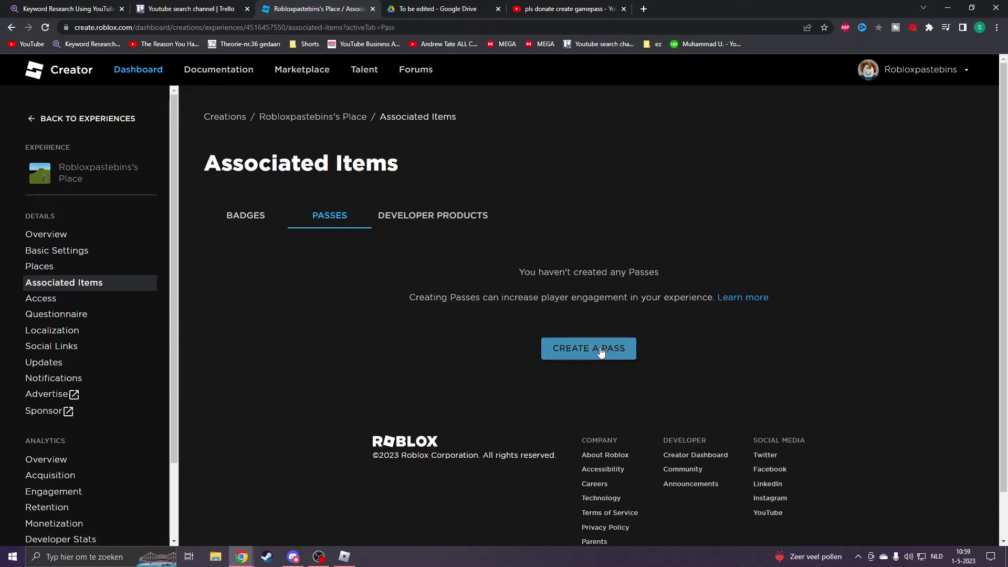
scroll(315, 253, "down", 2)
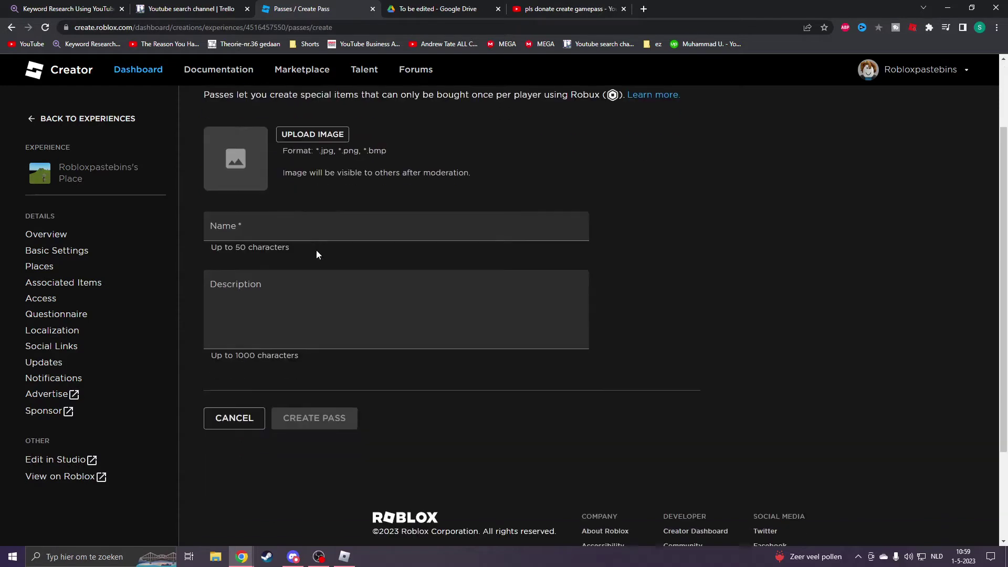
Step: Name and describe the pass 'Youre Awesome', attach the money image, and create it
left_click(264, 228)
scroll(301, 260, "up", 1)
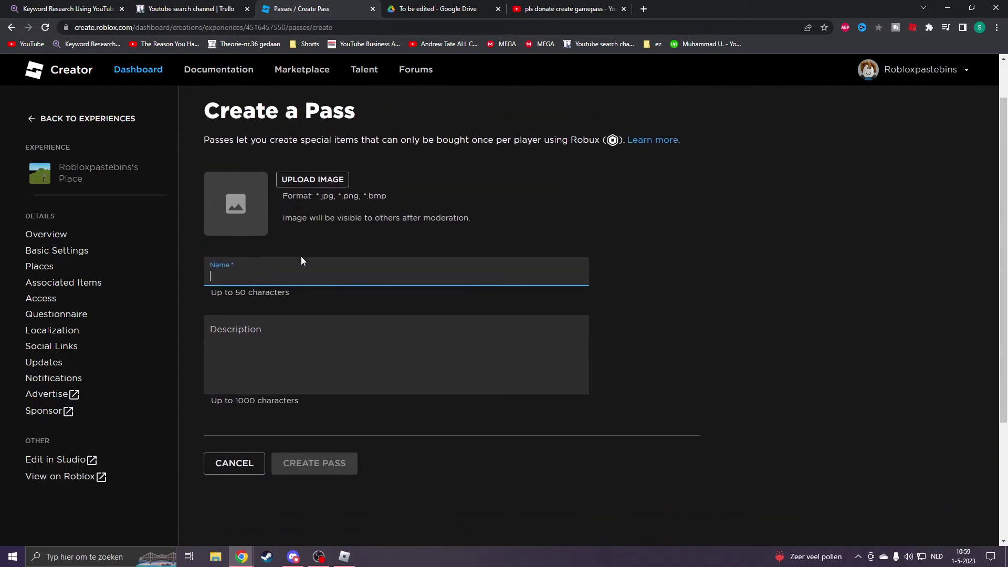
type("Youre ")
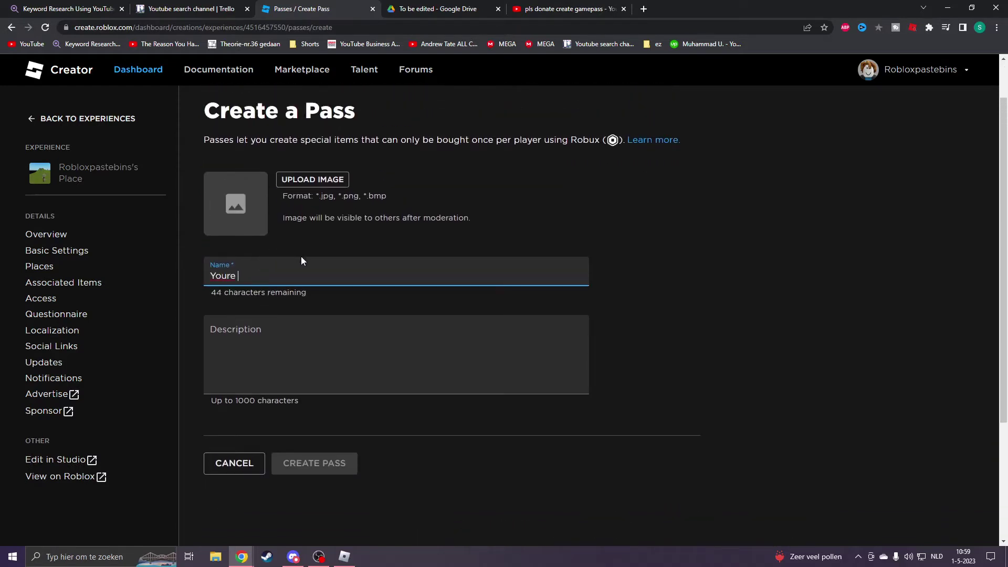
type("Awesome")
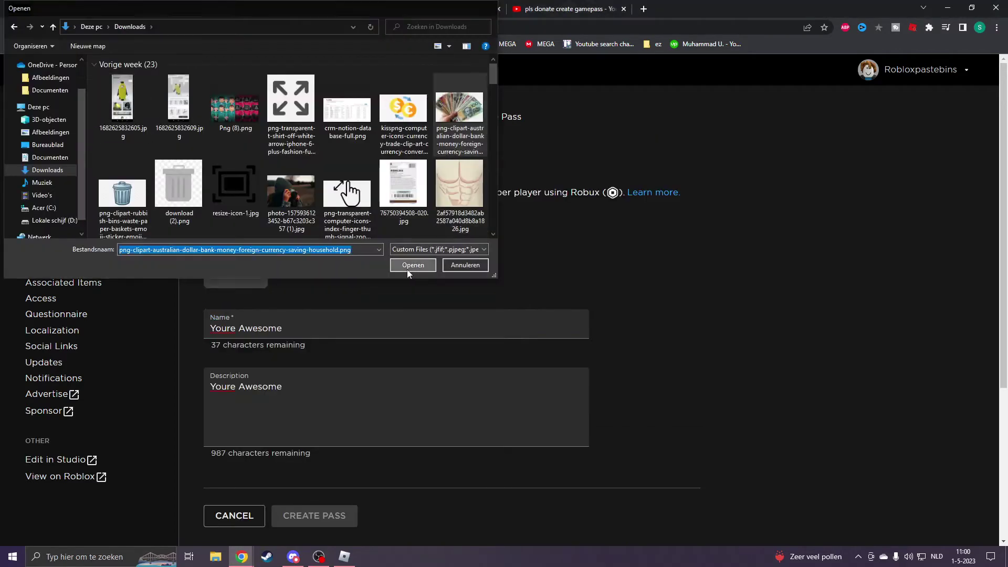
left_click(411, 265)
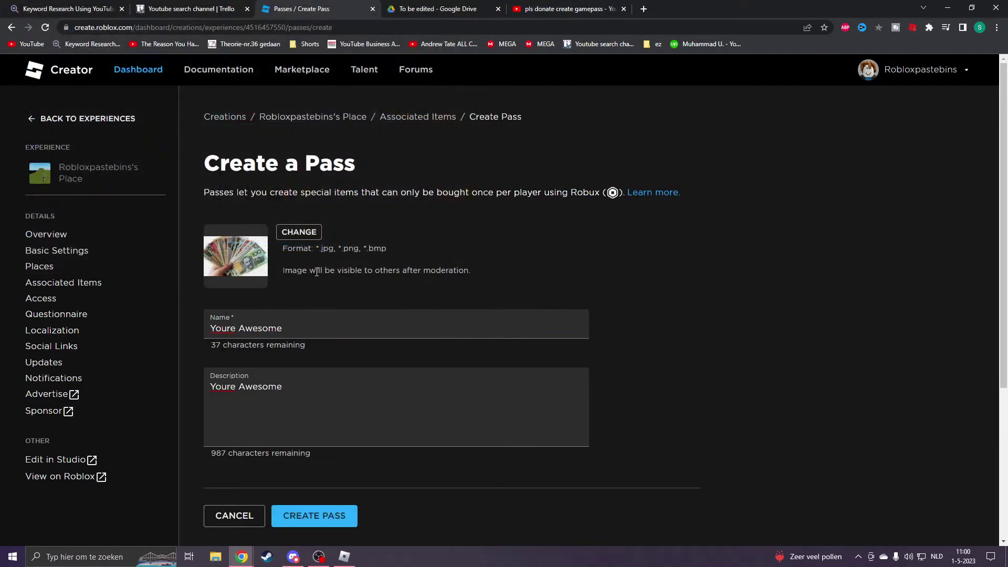
scroll(318, 272, "down", 2)
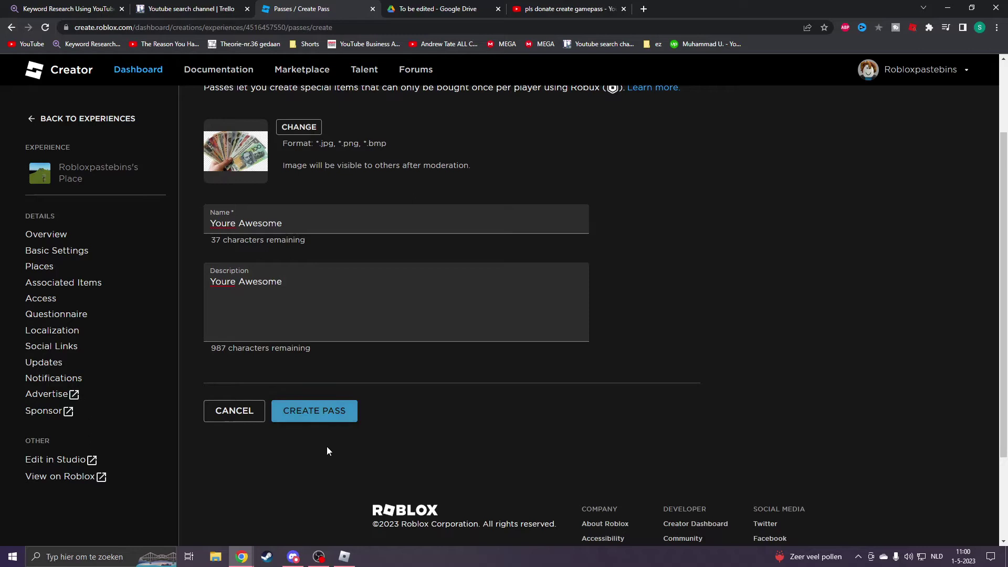
left_click(313, 411)
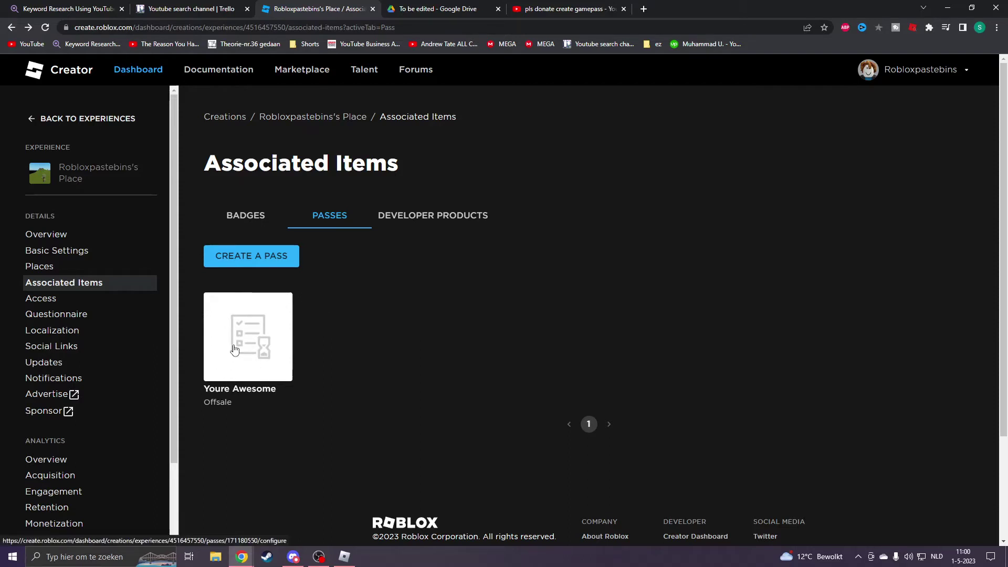
Step: Open the Youre Awesome pass's Sales settings and turn on Item for Sale
left_click(252, 359)
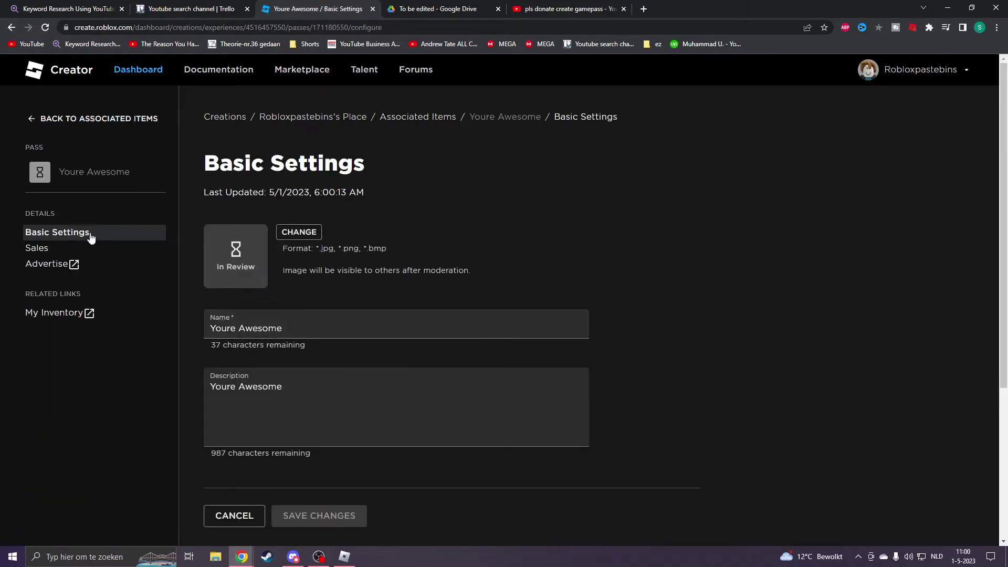
left_click(37, 249)
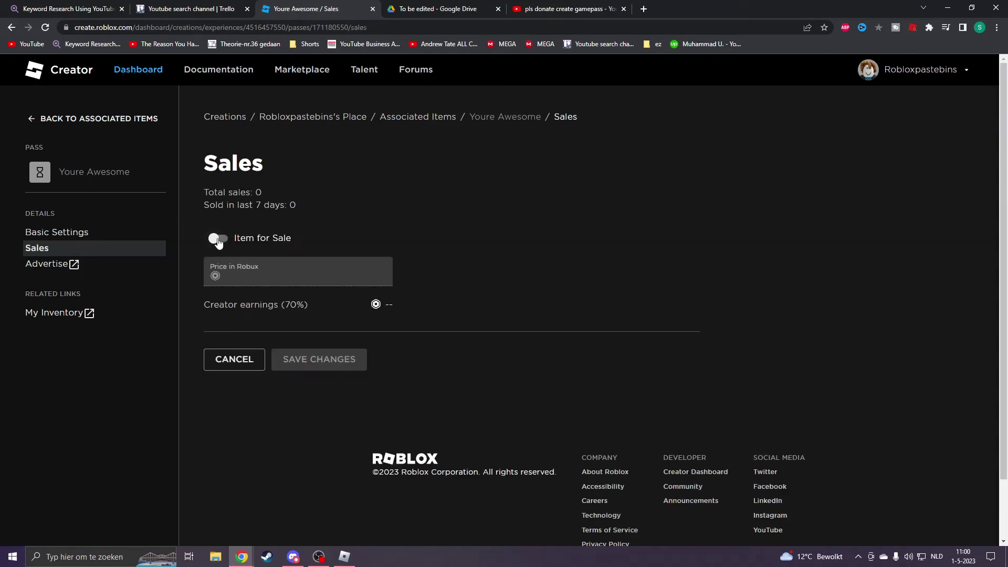
left_click(218, 240)
Step: Set the pass price to 10 Robux and save the changes
left_click(239, 273)
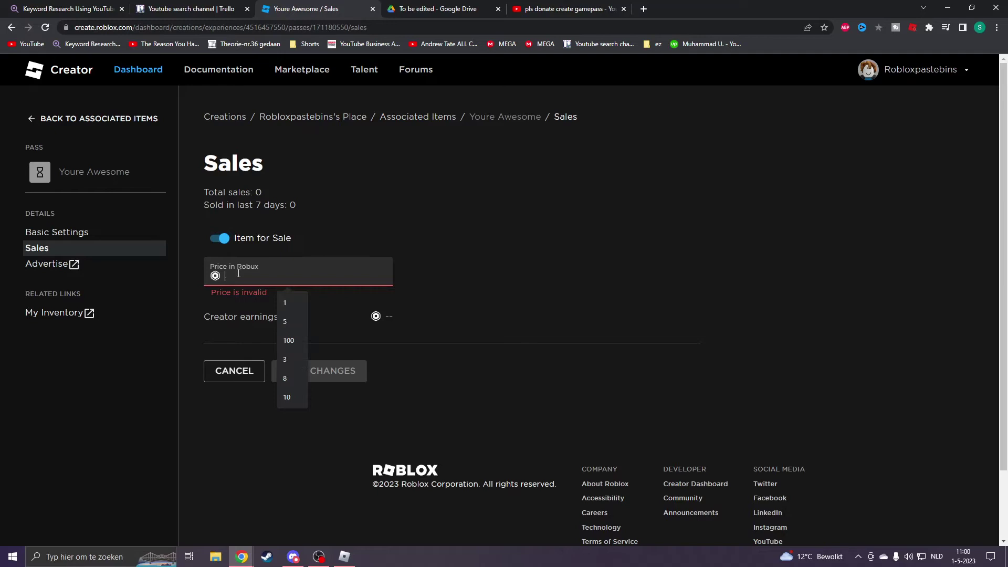
left_click(298, 235)
left_click(258, 272)
type("1")
left_click(219, 289)
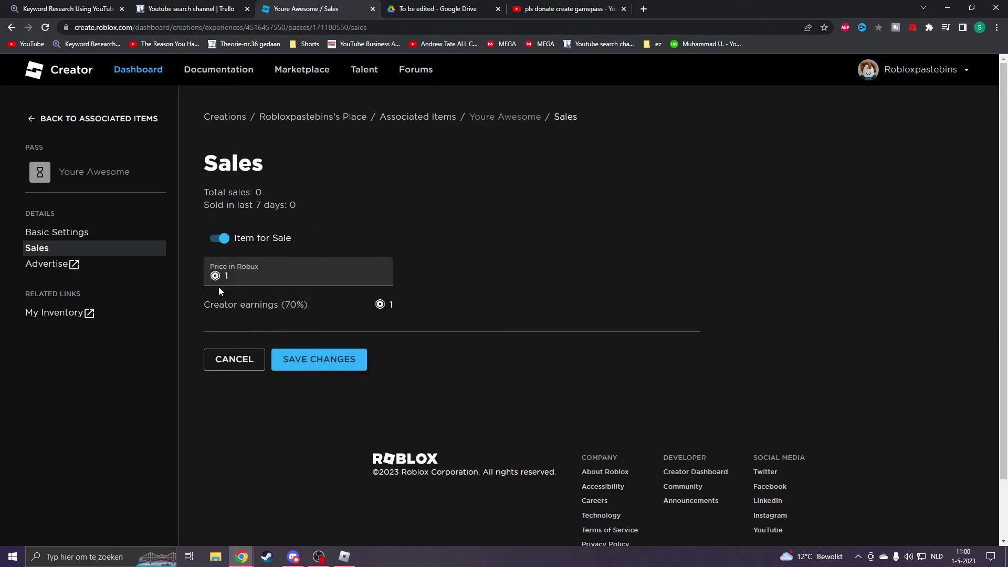
left_click(233, 276)
key("BackSpace")
type("2")
type("1")
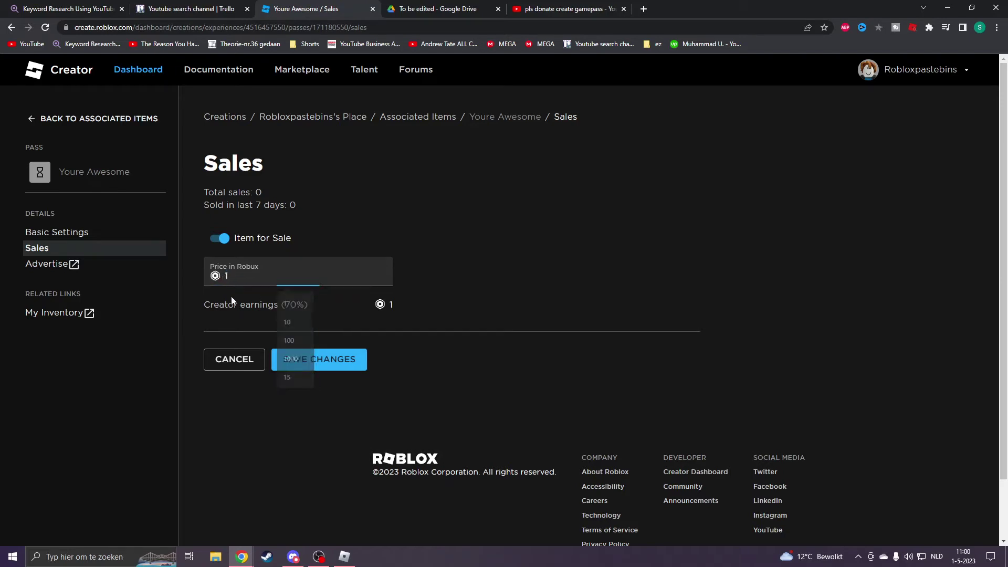
left_click(234, 304)
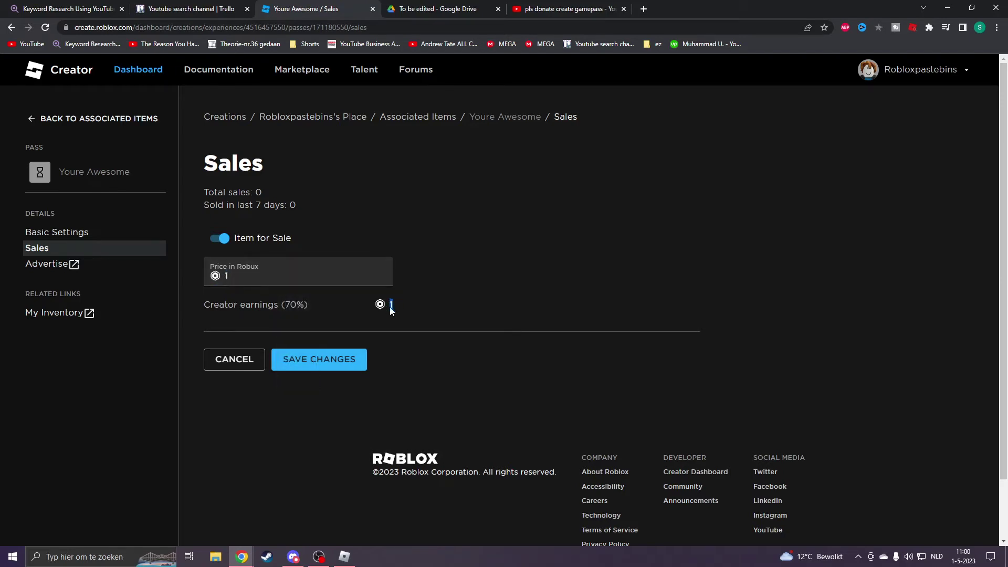
left_click(229, 276)
key("BackSpace")
type("2")
left_click(397, 311)
type("10")
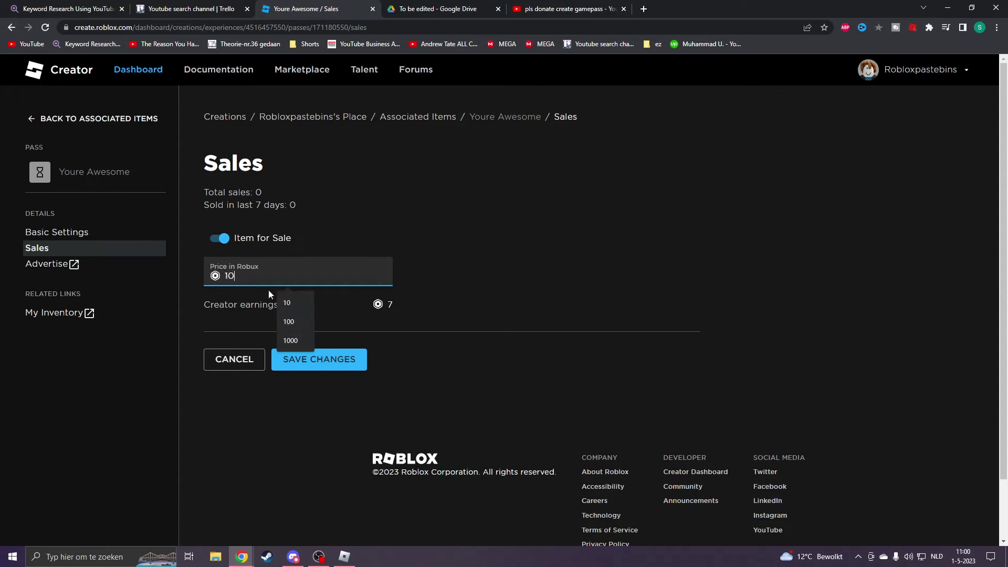
left_click(329, 308)
left_click(243, 279)
left_click(360, 385)
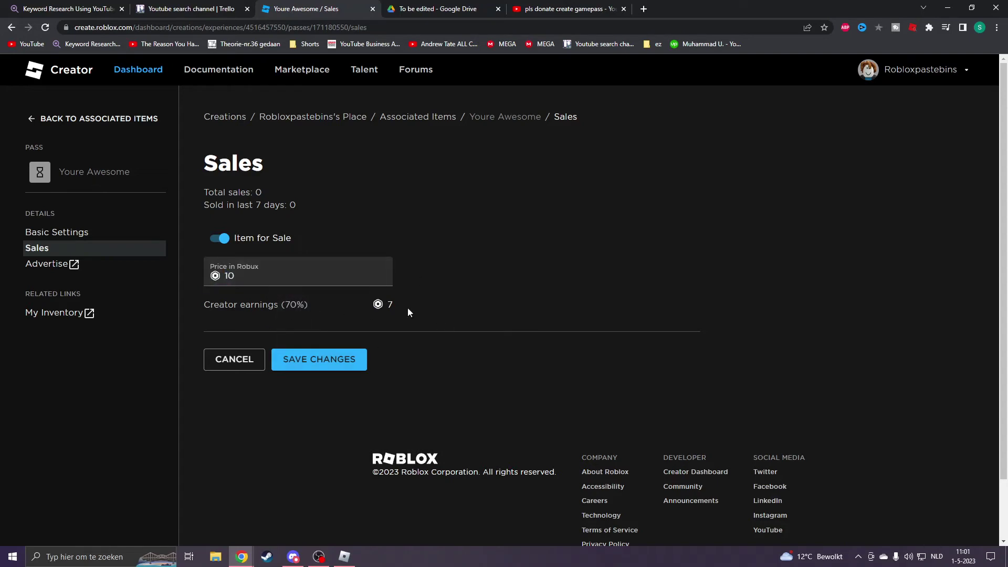
left_click(356, 361)
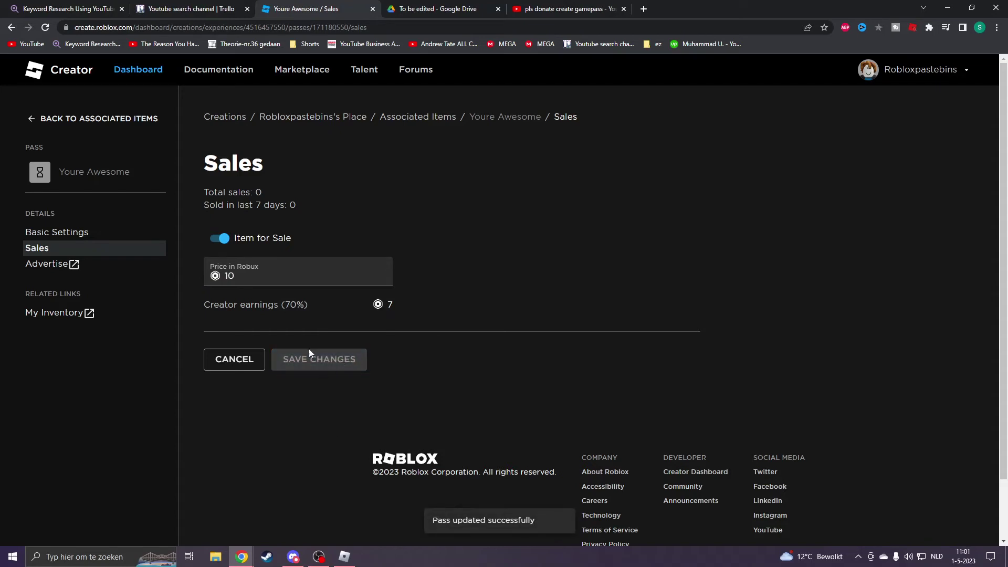
Step: In PLS DONATE, edit the stand with E and refresh it to load the 10-Robux pass
left_click(345, 557)
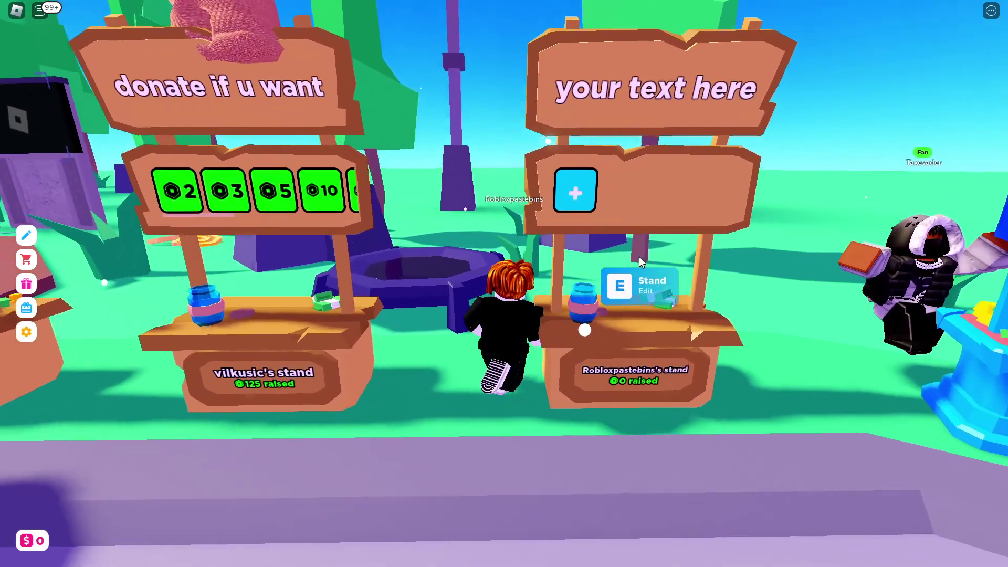
left_click_drag(660, 287, 641, 264)
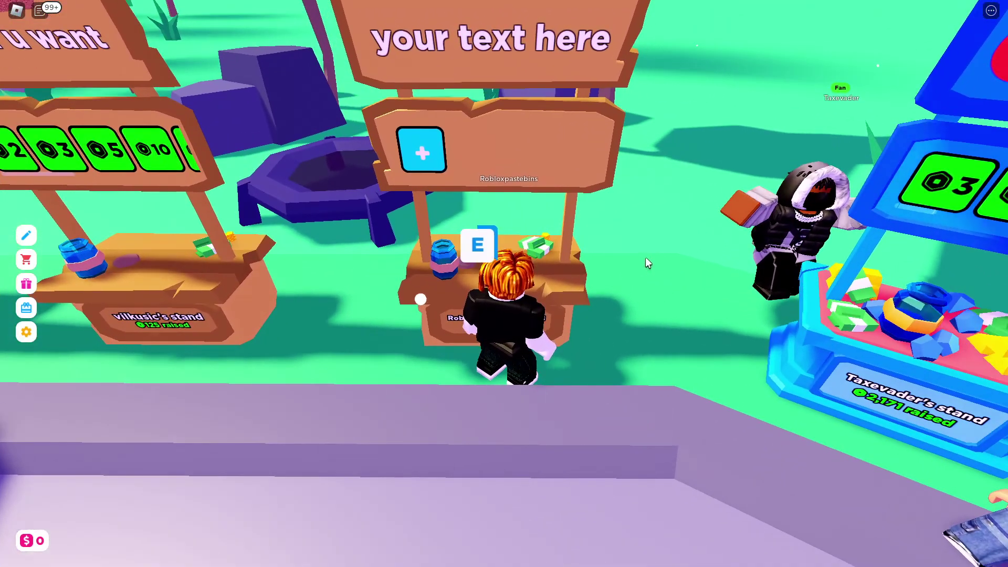
key("e")
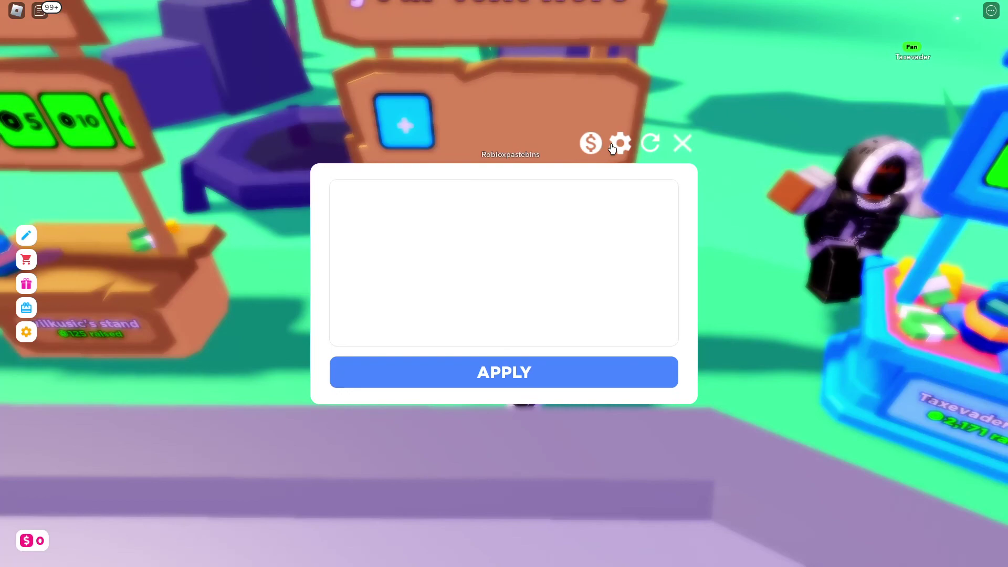
left_click(652, 146)
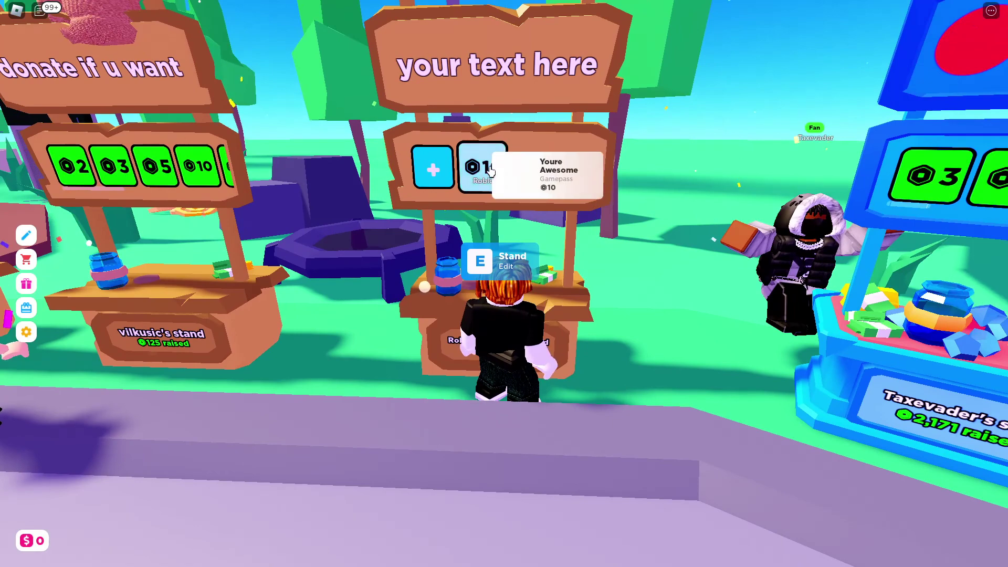
key("a")
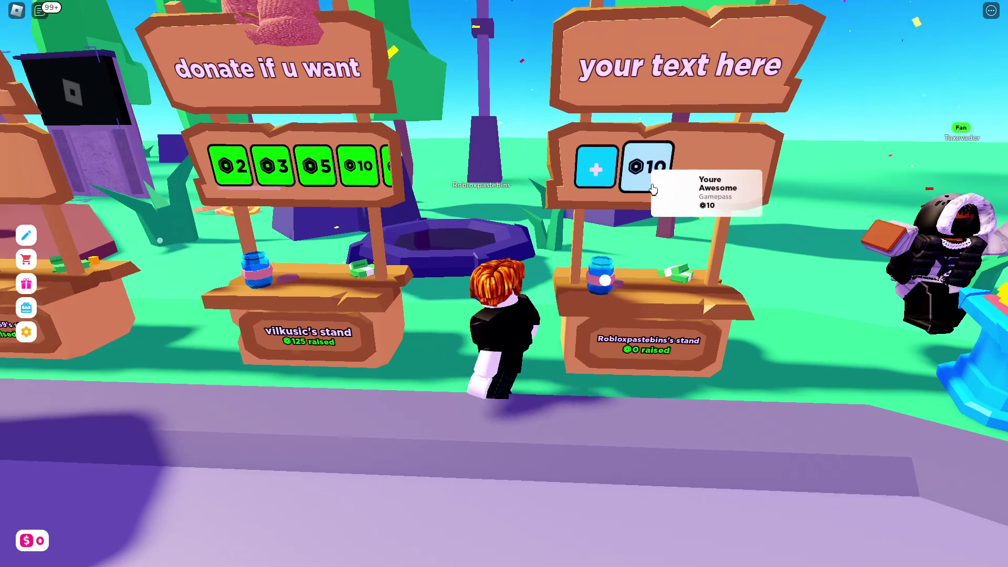
scroll(698, 231, "down", 2)
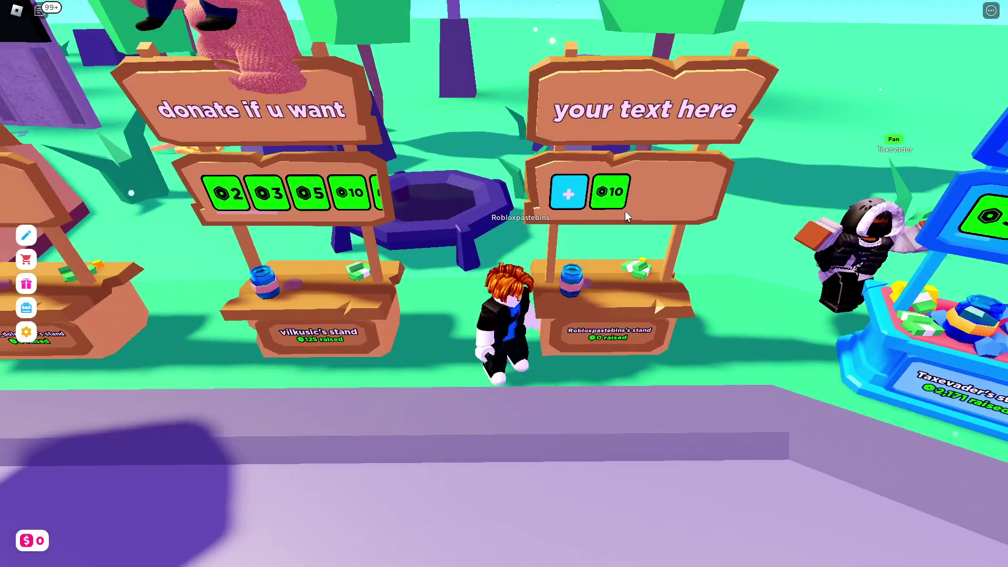